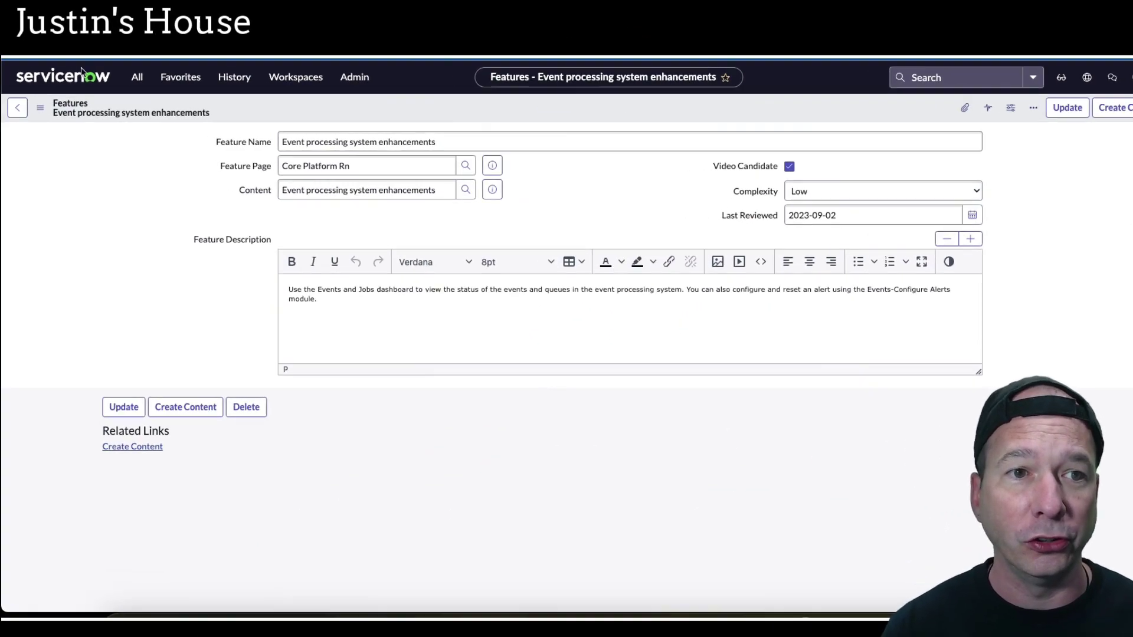
Step: Open System Diagnostics > Stats > System Events and Jobs Dashboard from the All menu
{"action": "left_click", "coordinate": [127, 79]}
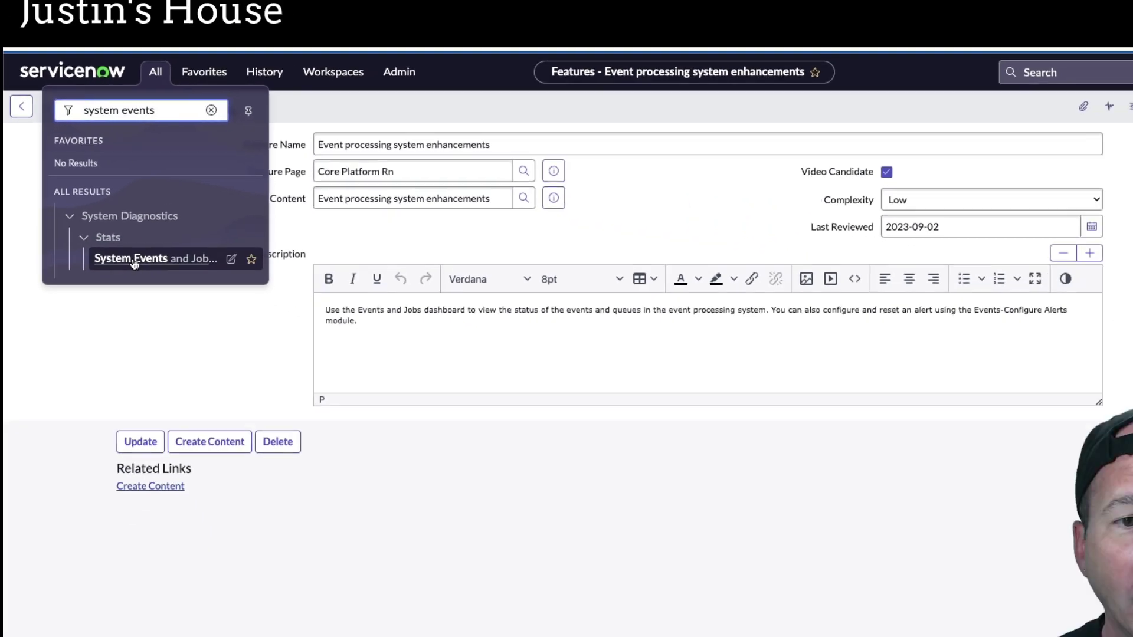
{"action": "left_click", "coordinate": [134, 264]}
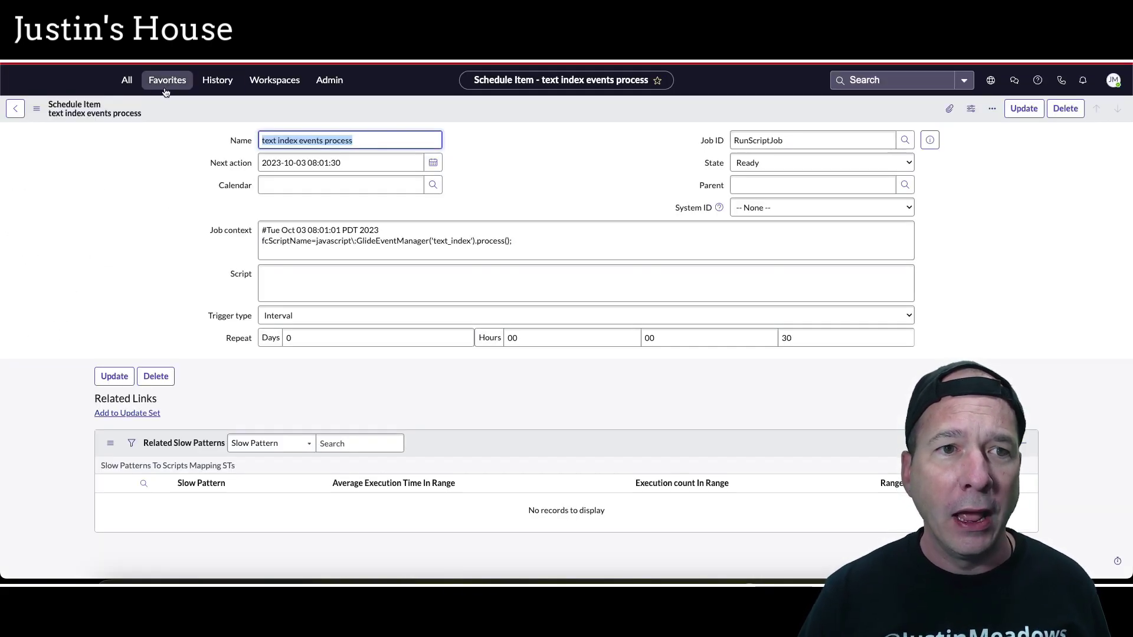
{"action": "left_click", "coordinate": [130, 84]}
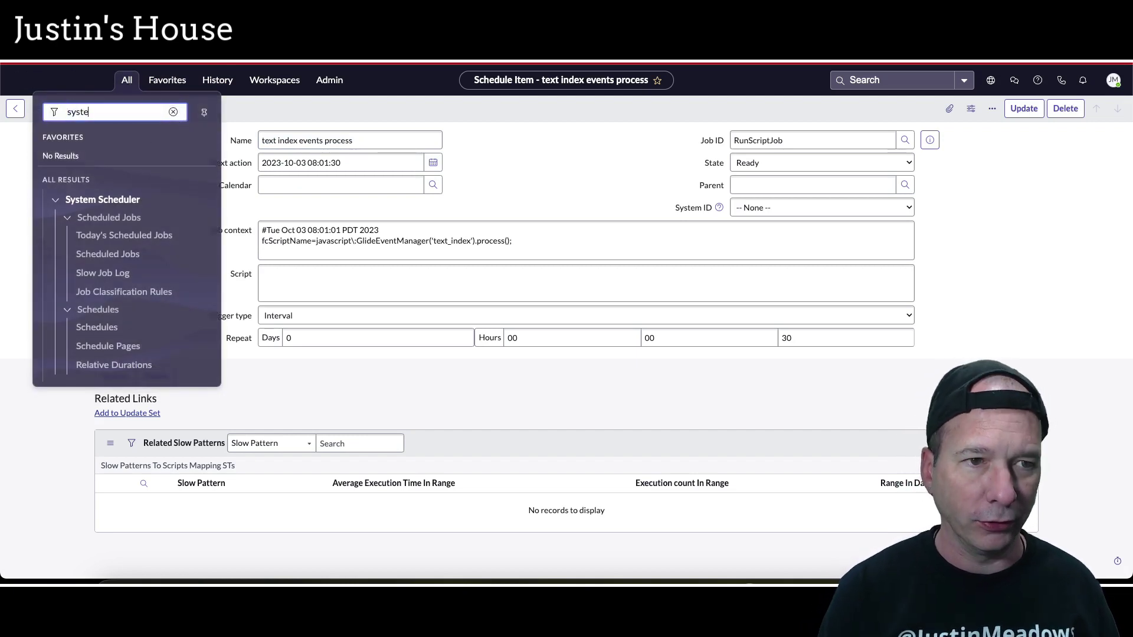
{"action": "type", "text": "nts"}
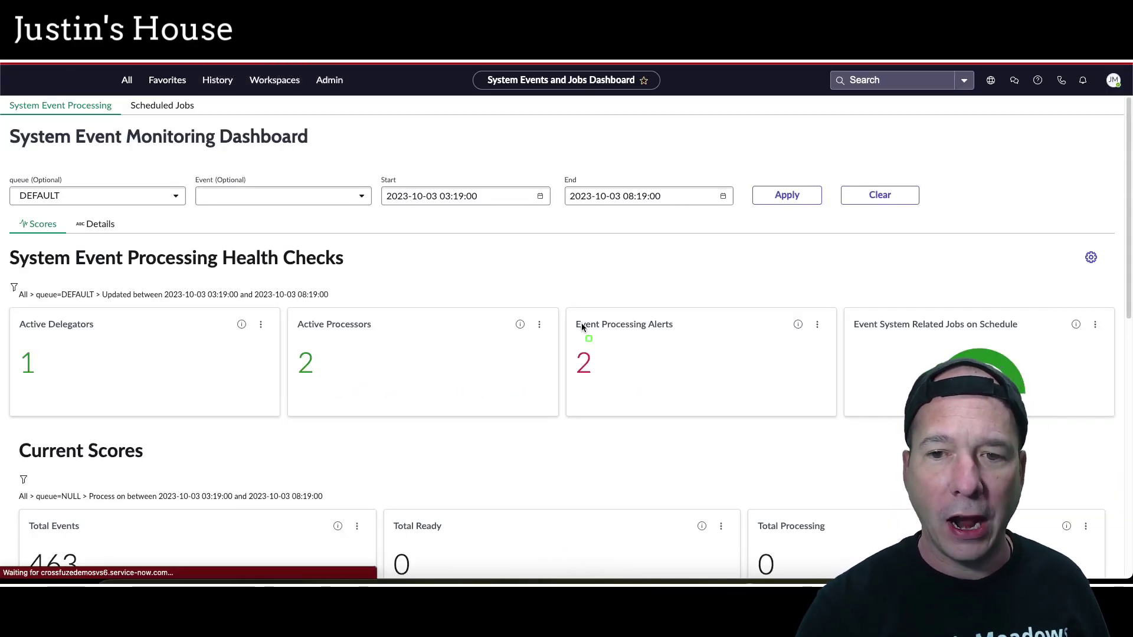
Step: Drill into the red 2 in the Event Processing Alerts card to see the DEFAULT queue alerts
{"action": "left_click_drag", "start_coordinate": [561, 300], "coordinate": [839, 413]}
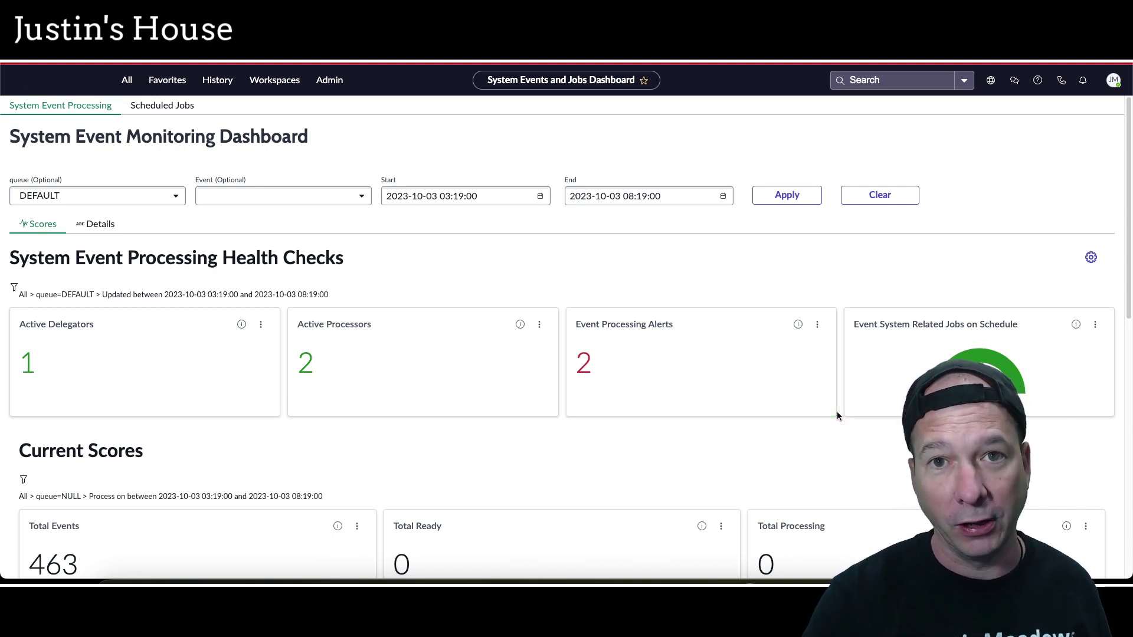
{"action": "left_click", "coordinate": [584, 364]}
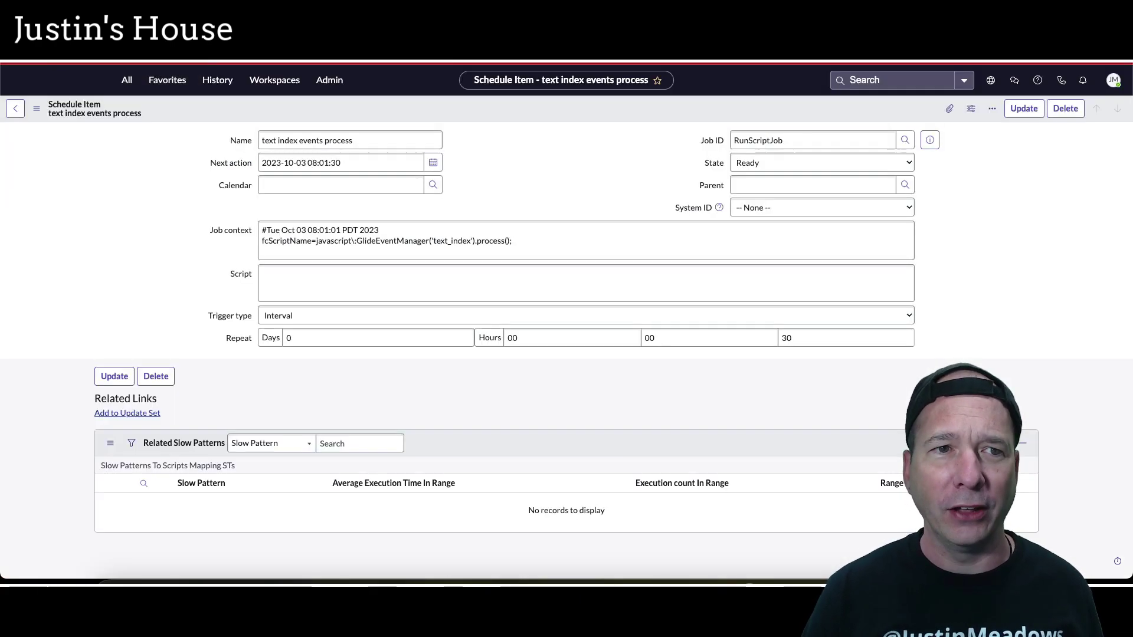
Step: Filter the navigator for 'event log', open System Policy > Events > Event Log, and review Processing duration
{"action": "left_click", "coordinate": [124, 84]}
{"action": "left_click", "coordinate": [163, 112]}
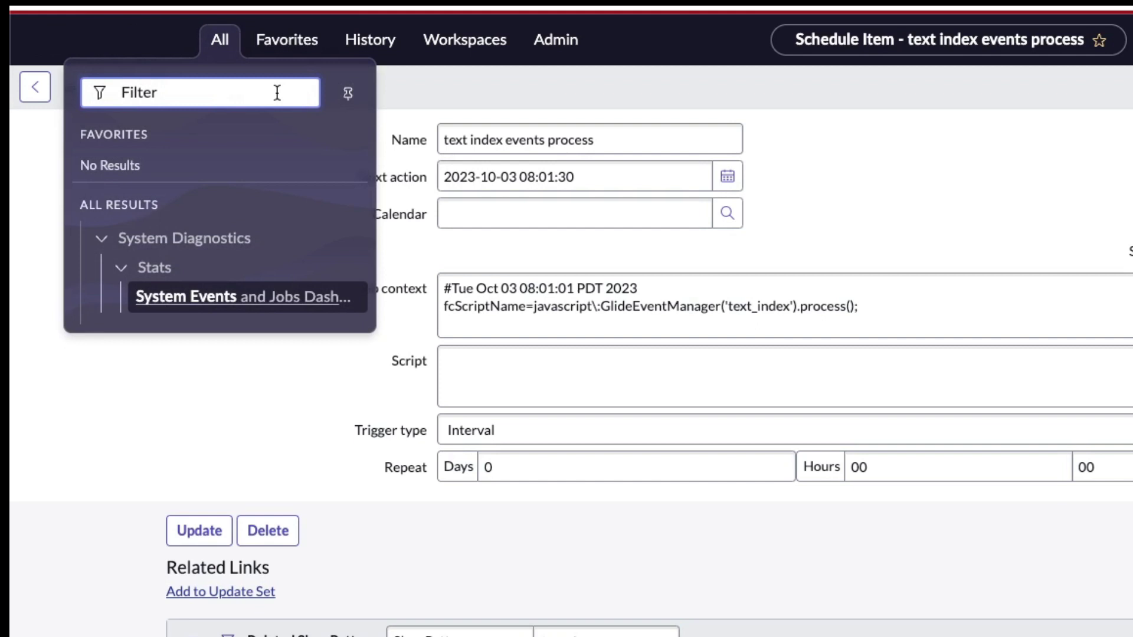
{"action": "type", "text": "event log"}
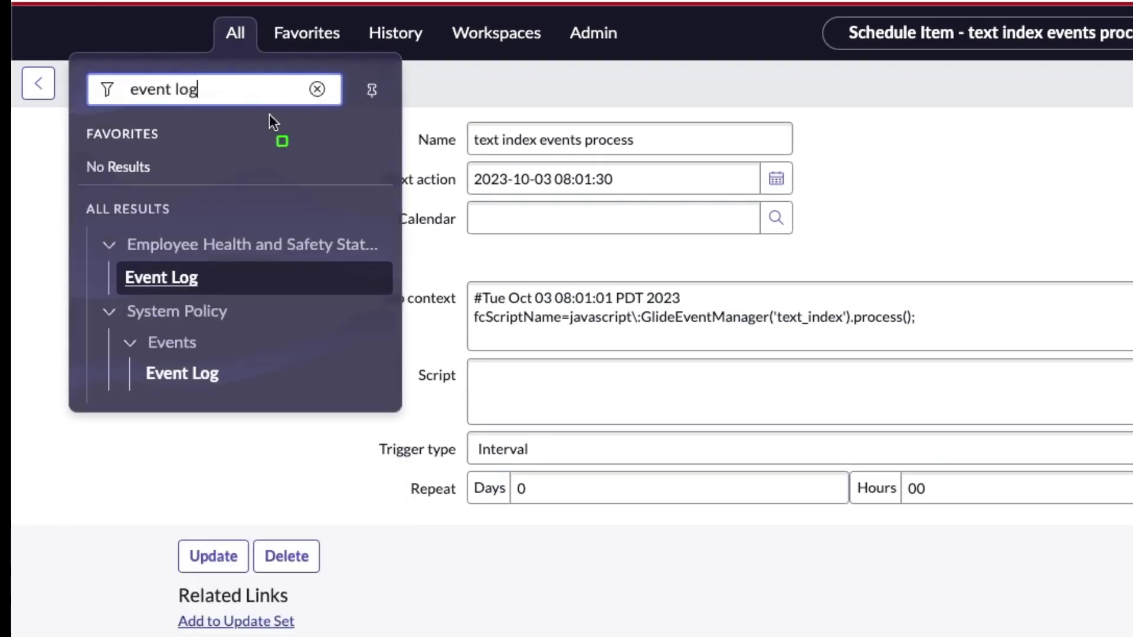
{"action": "left_click_drag", "start_coordinate": [97, 310], "coordinate": [323, 399]}
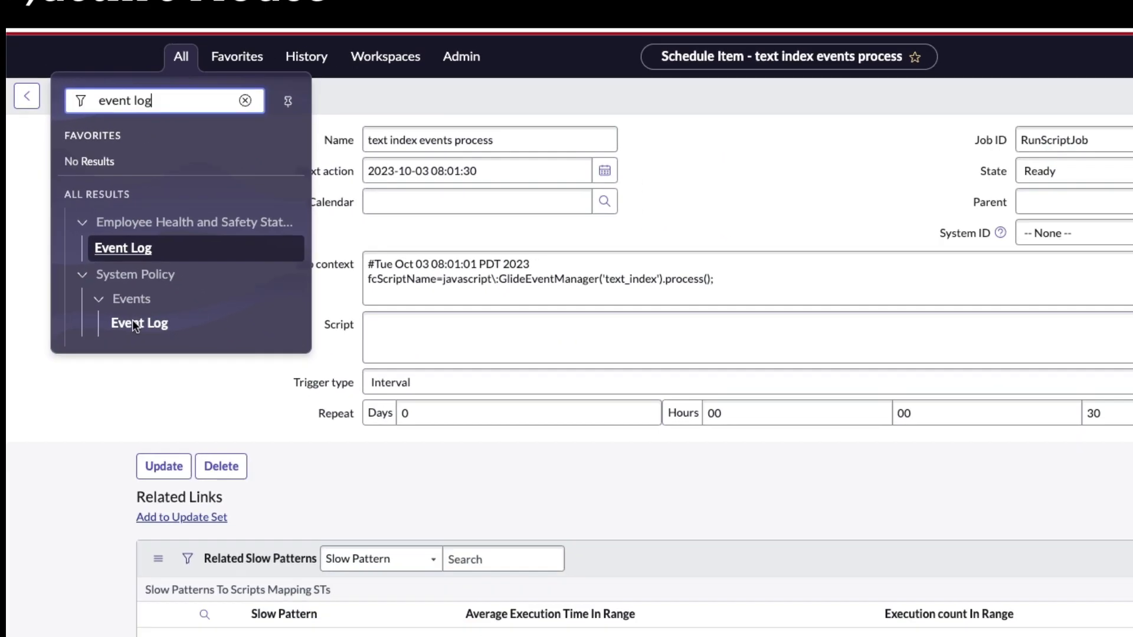
{"action": "left_click", "coordinate": [177, 373]}
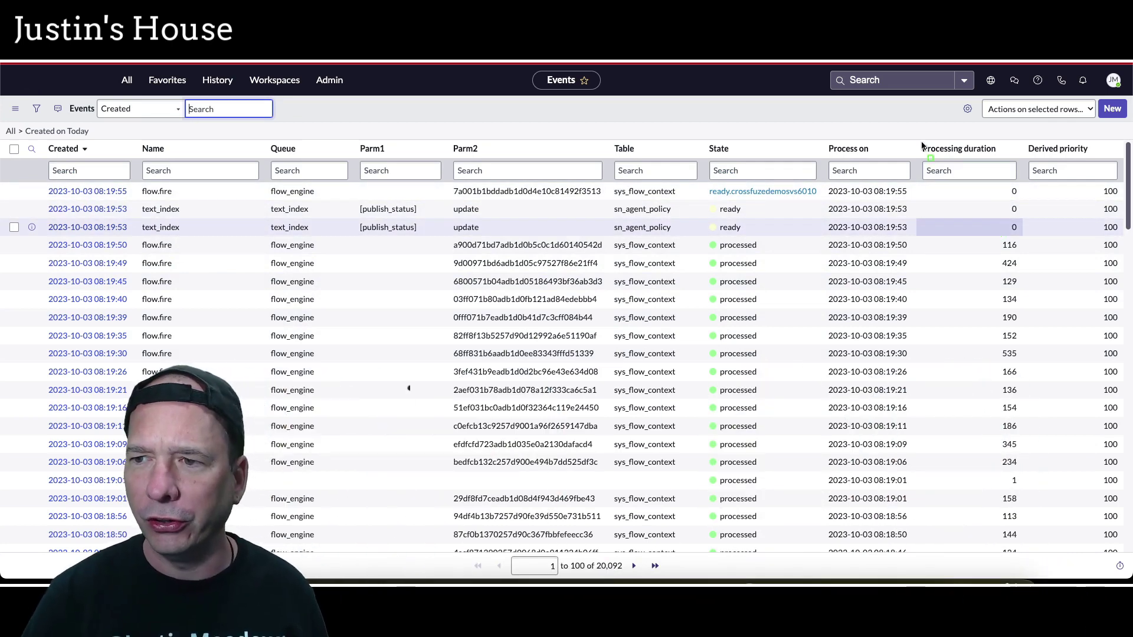
{"action": "mouse_move", "coordinate": [918, 134]}
{"action": "left_mouse_down"}
{"action": "mouse_move", "coordinate": [1018, 418]}
{"action": "mouse_move", "coordinate": [1025, 548]}
{"action": "left_mouse_up"}
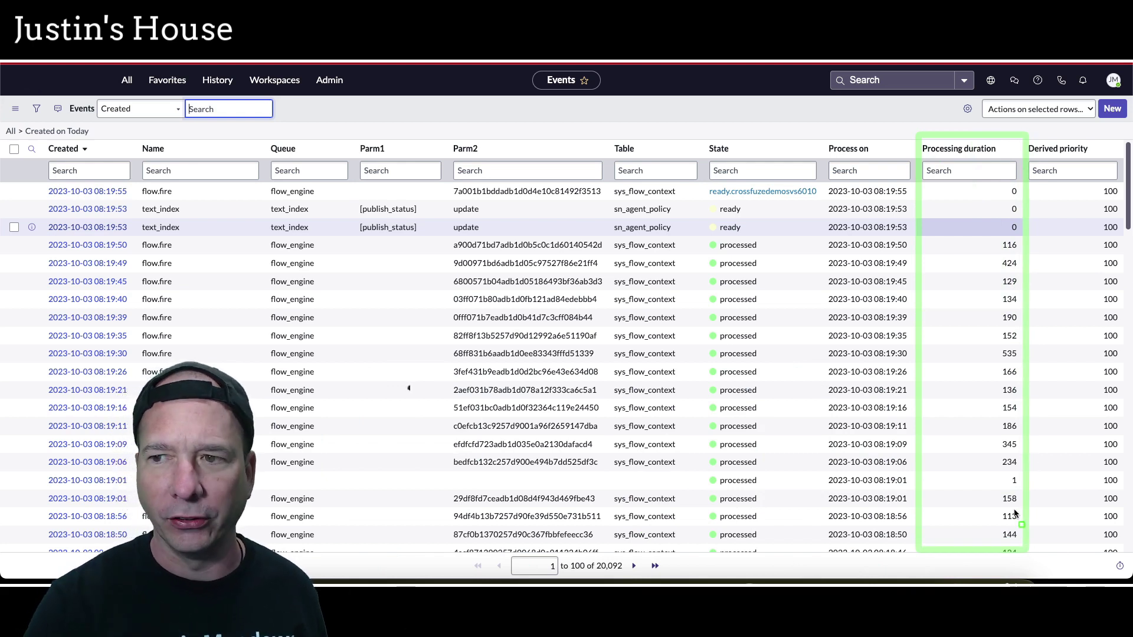
{"action": "key", "text": "Escape"}
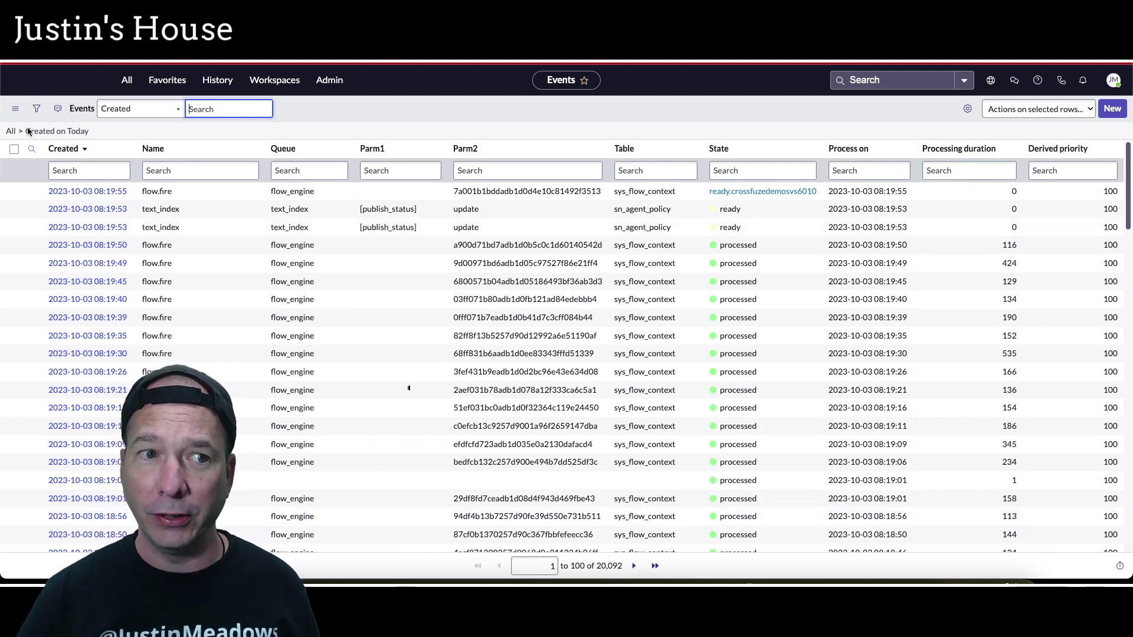
Step: Add an AND condition Processing duration greater than 1000 to today's Event Log filter
{"action": "left_click", "coordinate": [39, 110]}
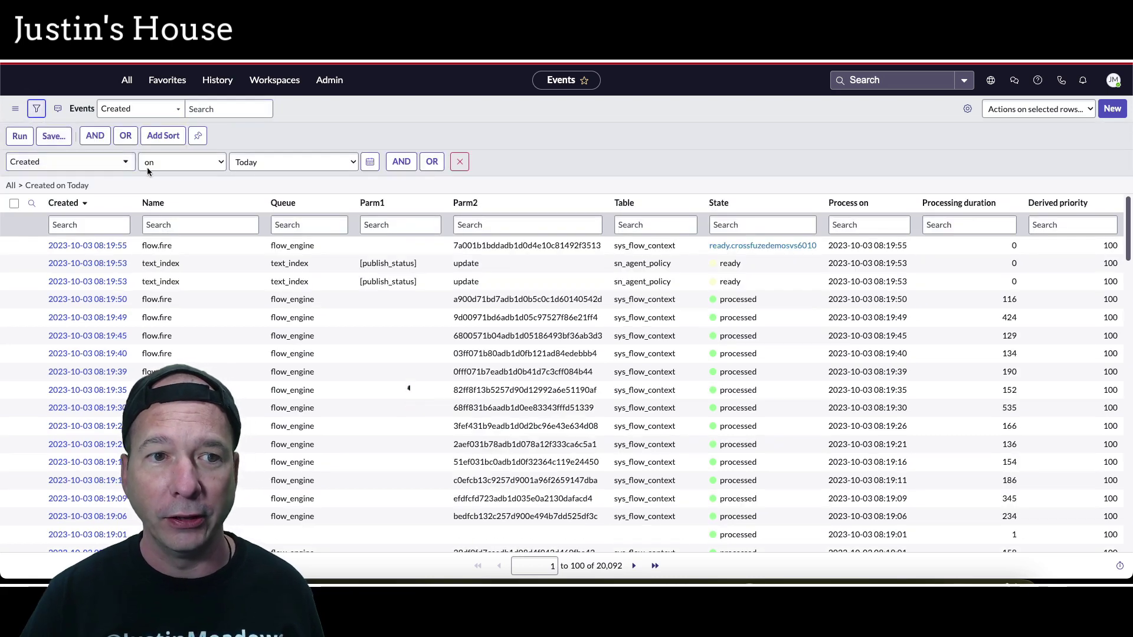
{"action": "left_click", "coordinate": [393, 163]}
{"action": "left_click", "coordinate": [71, 201]}
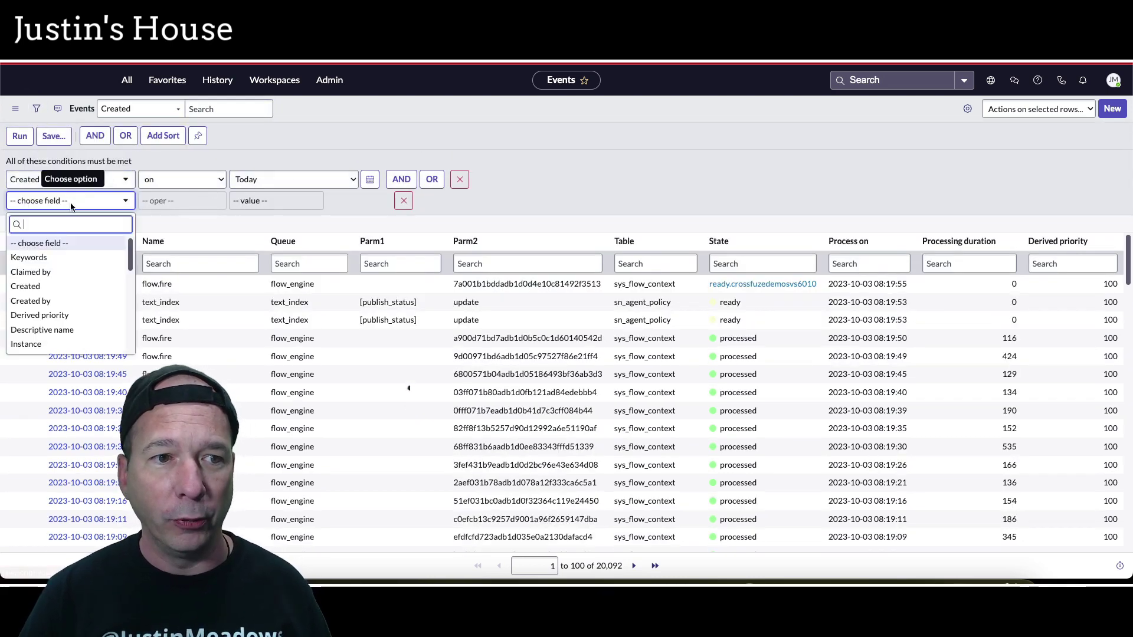
{"action": "type", "text": "processi"}
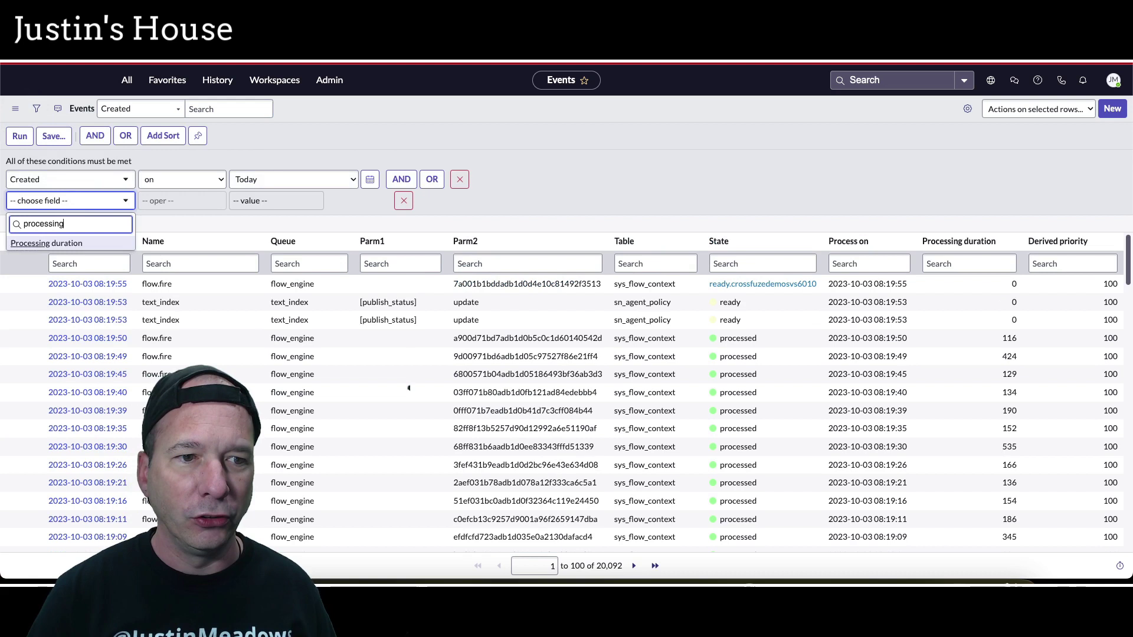
{"action": "type", "text": "ng"}
{"action": "left_click", "coordinate": [63, 245]}
{"action": "left_click", "coordinate": [182, 201]}
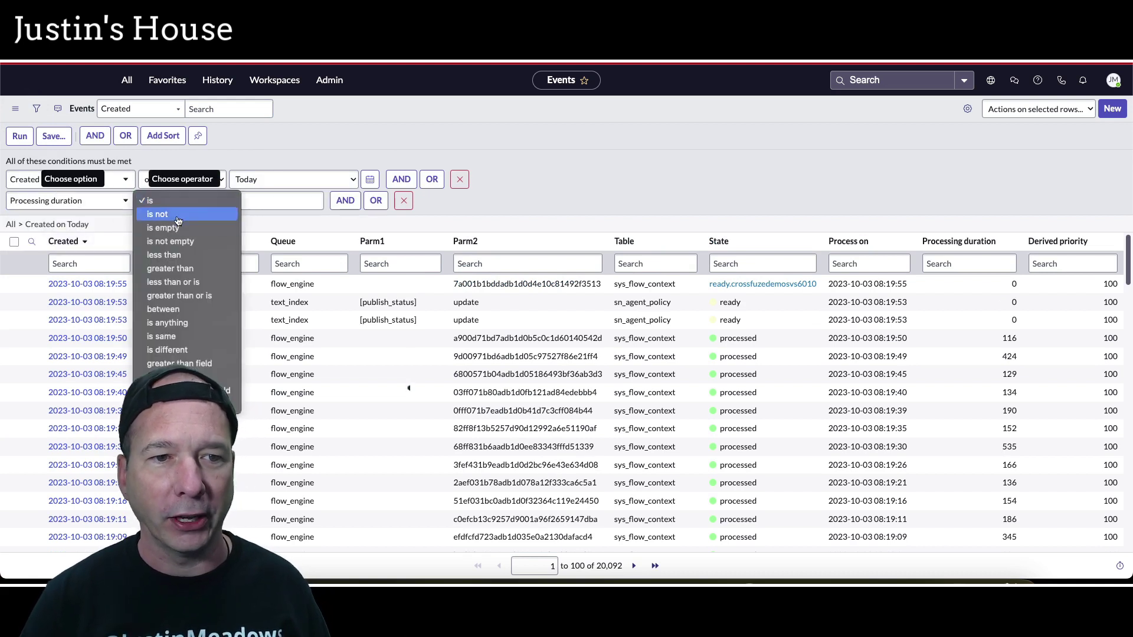
{"action": "left_click", "coordinate": [171, 269]}
{"action": "left_click", "coordinate": [282, 202]}
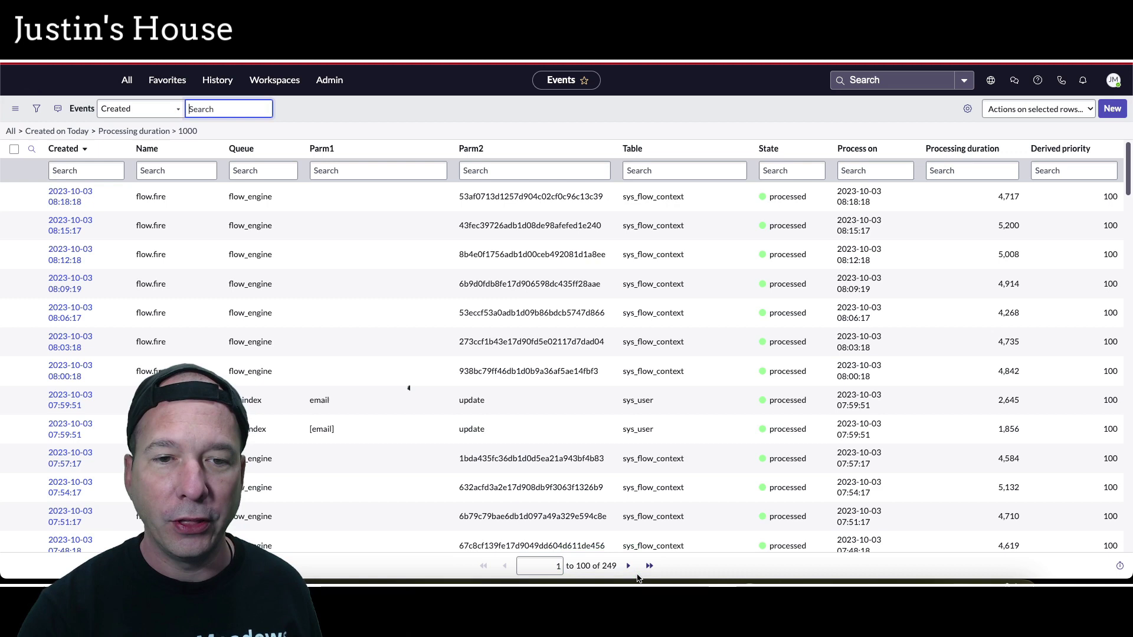
{"action": "left_click_drag", "start_coordinate": [215, 135], "coordinate": [286, 556]}
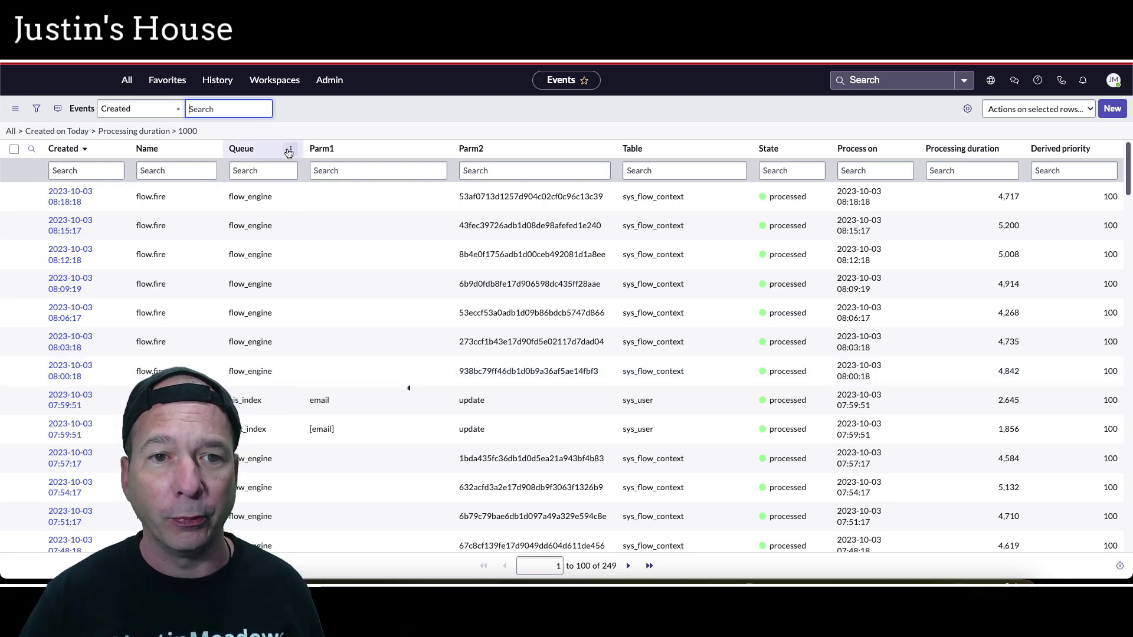
{"action": "left_click", "coordinate": [290, 149]}
{"action": "key", "text": "Escape"}
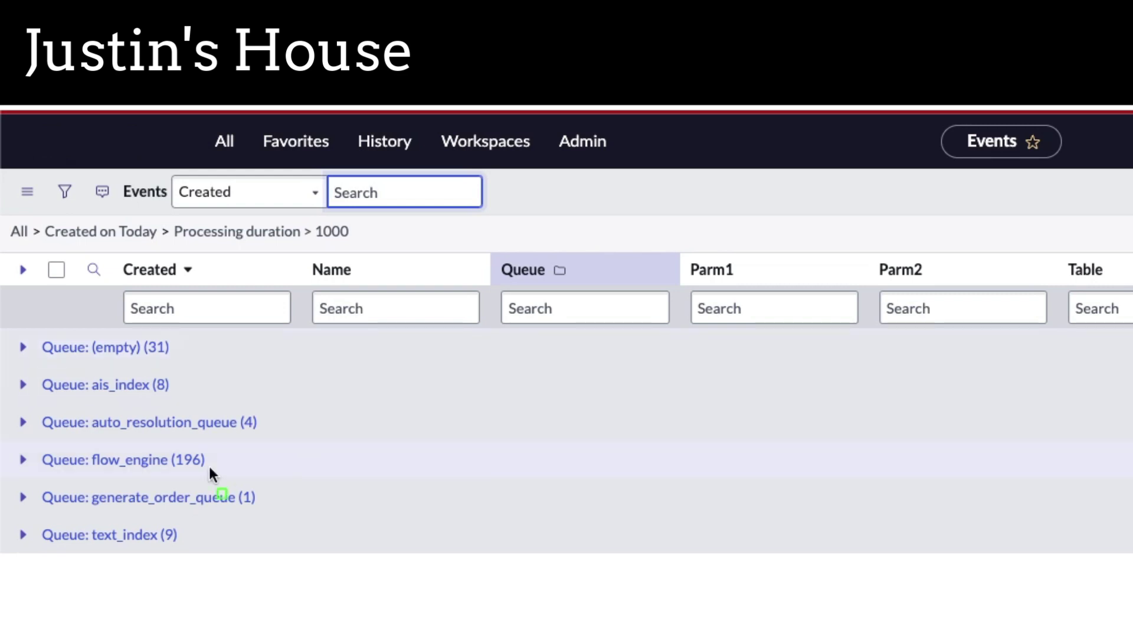
{"action": "left_click_drag", "start_coordinate": [7, 372], "coordinate": [307, 559]}
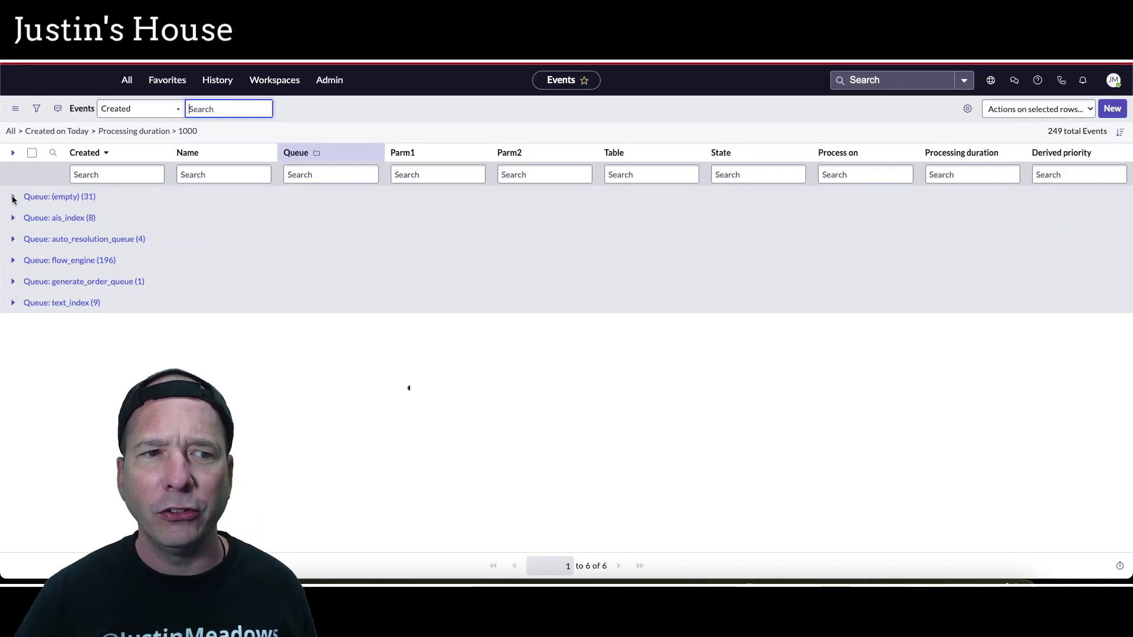
{"action": "left_click", "coordinate": [12, 197]}
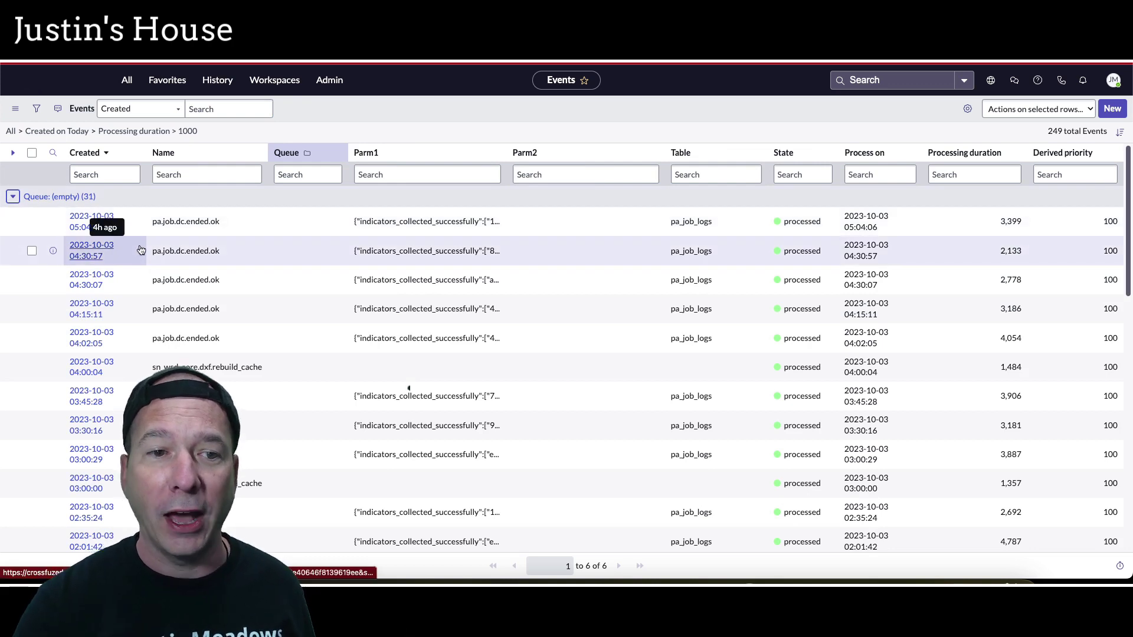
{"action": "left_click_drag", "start_coordinate": [140, 206], "coordinate": [245, 347]}
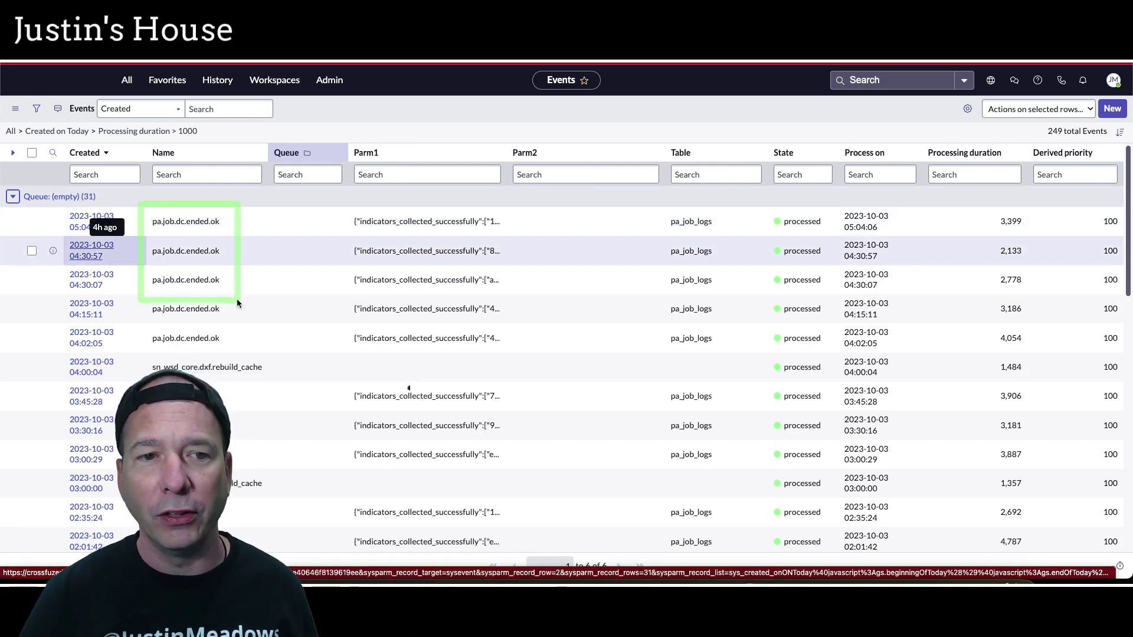
{"action": "left_click_drag", "start_coordinate": [138, 379], "coordinate": [242, 466]}
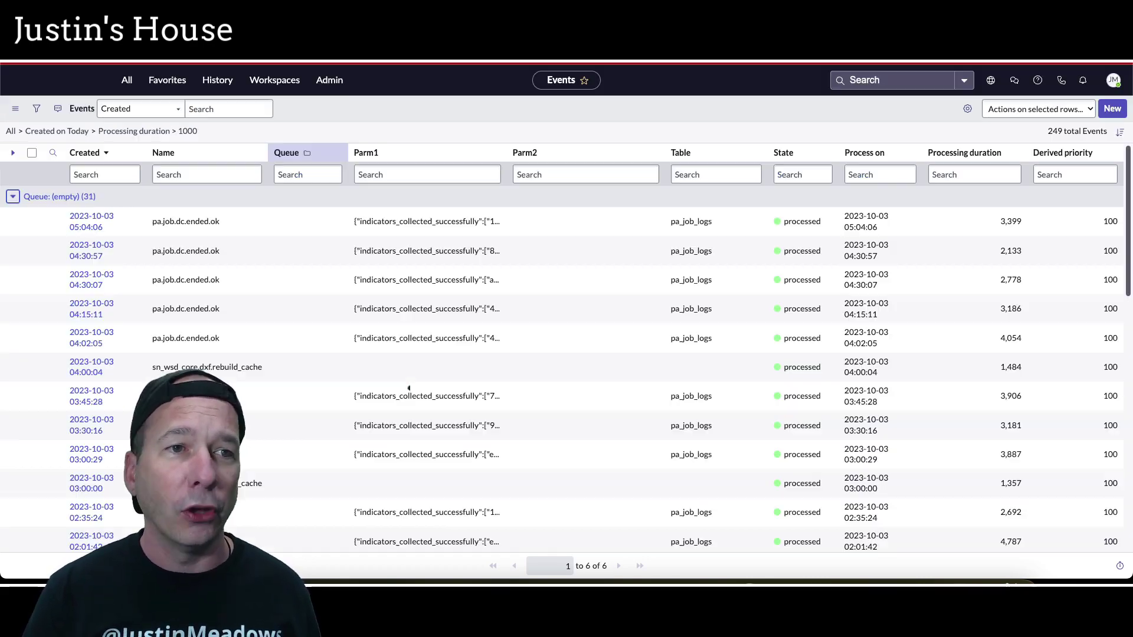
Step: Filter the navigator for 'system policy' and open Events > Configure Alerts
{"action": "left_click", "coordinate": [143, 83]}
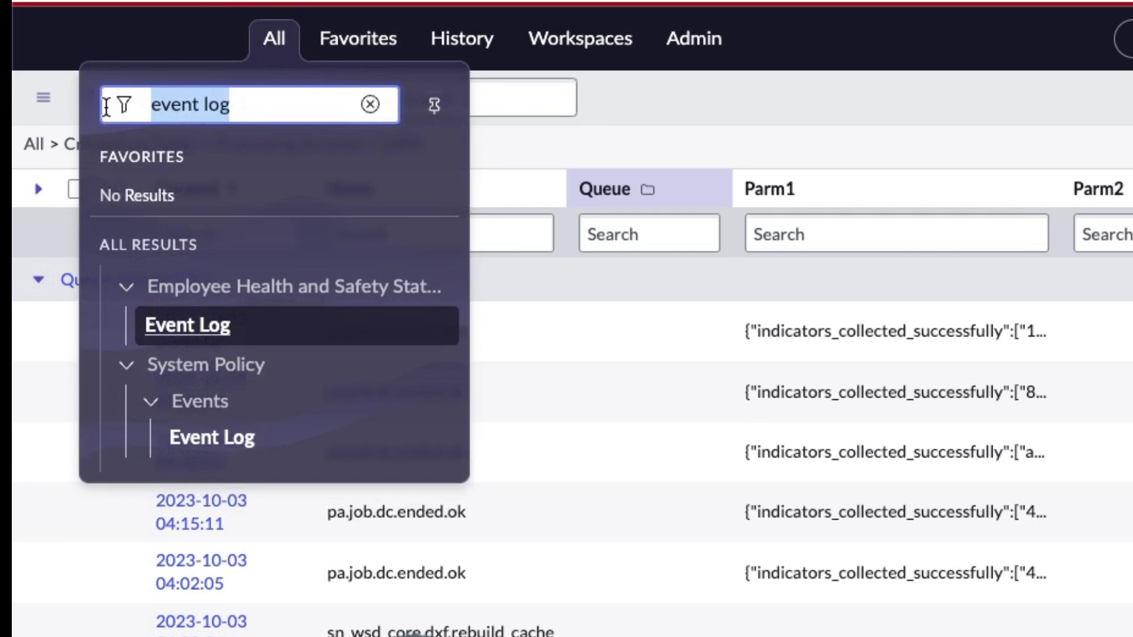
{"action": "type", "text": "system policy"}
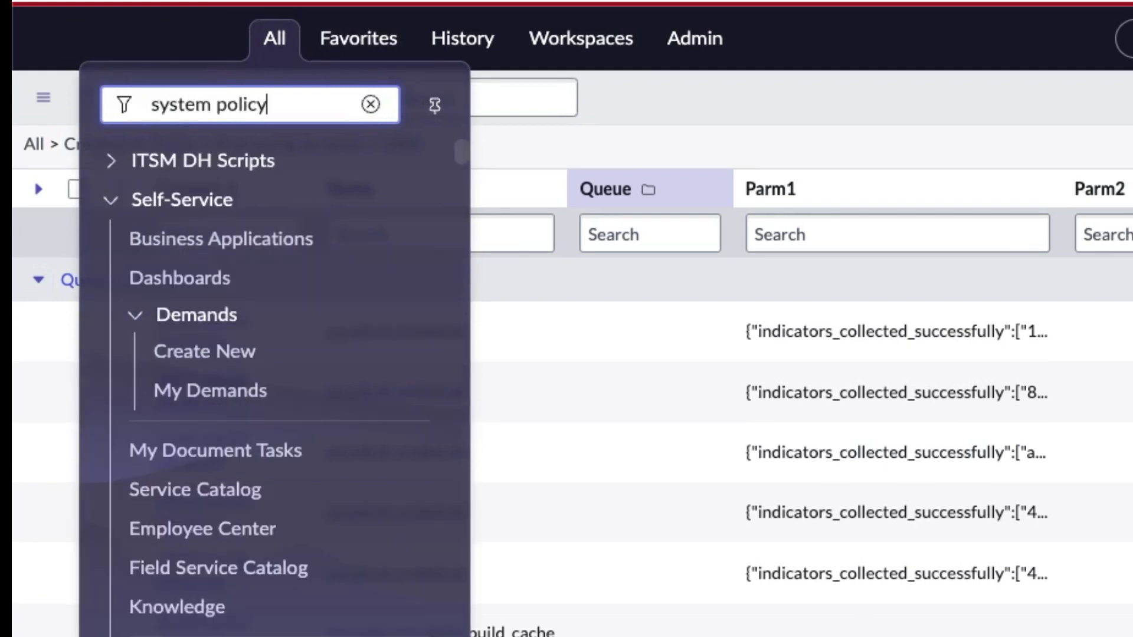
{"action": "scroll", "coordinate": [132, 495], "scroll_direction": "down", "scroll_amount": 10}
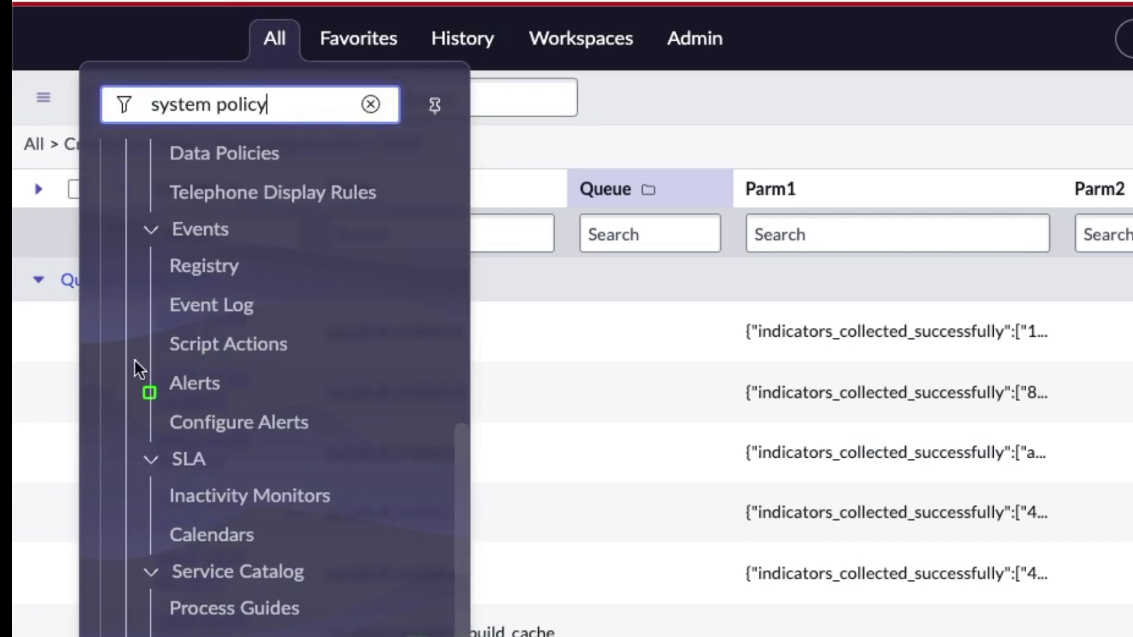
{"action": "left_click_drag", "start_coordinate": [117, 360], "coordinate": [396, 444]}
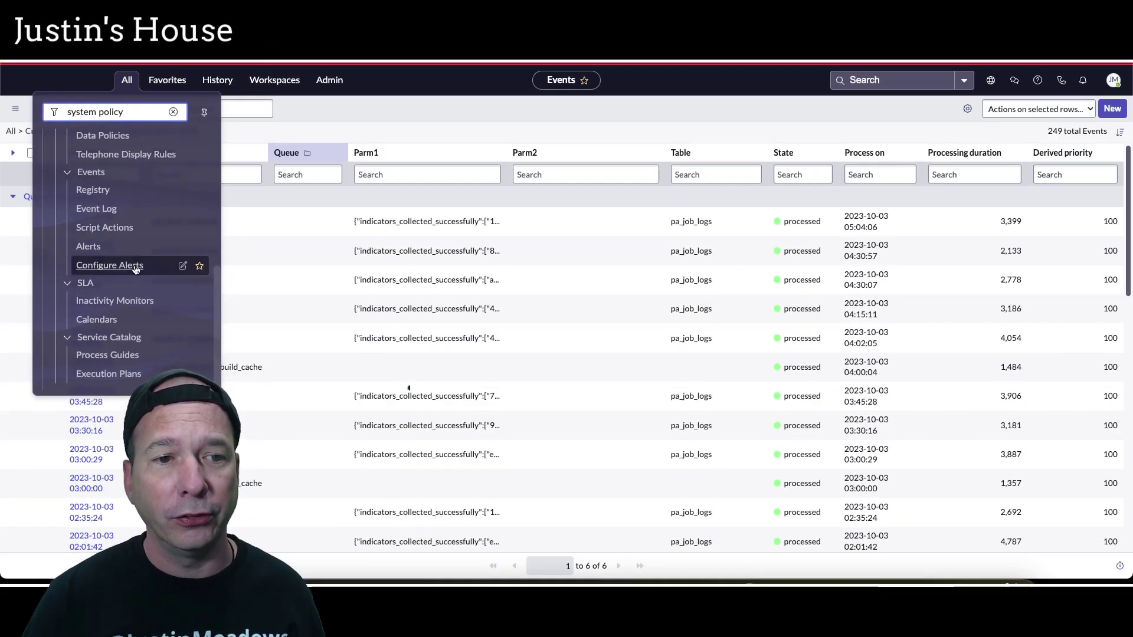
{"action": "left_click", "coordinate": [135, 267]}
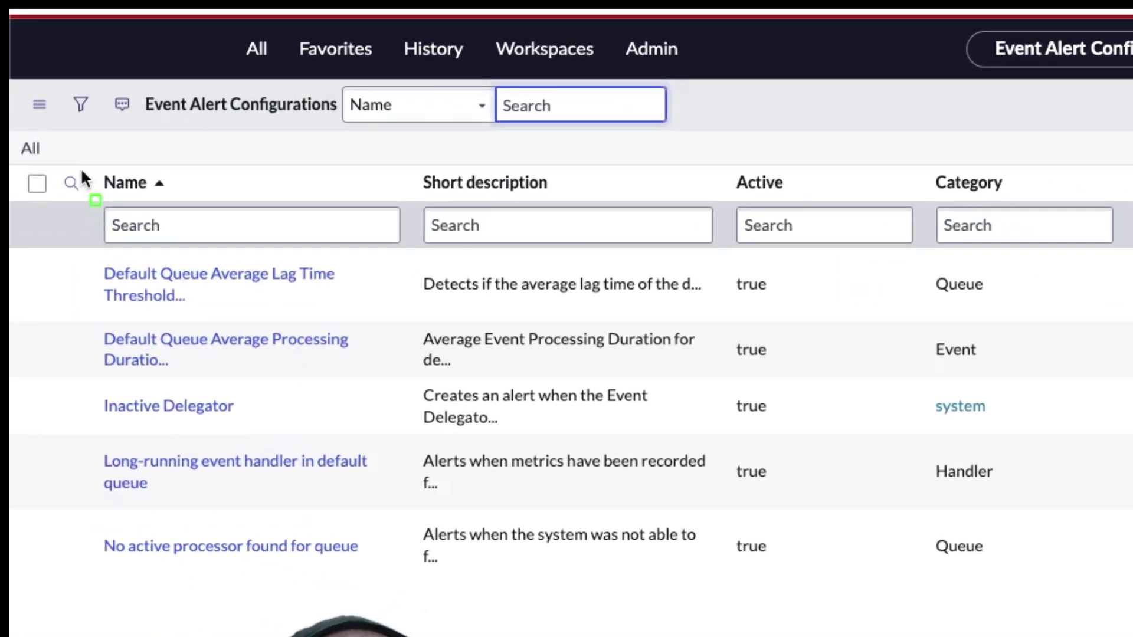
{"action": "left_click_drag", "start_coordinate": [33, 149], "coordinate": [87, 235]}
{"action": "left_click_drag", "start_coordinate": [190, 365], "coordinate": [412, 608]}
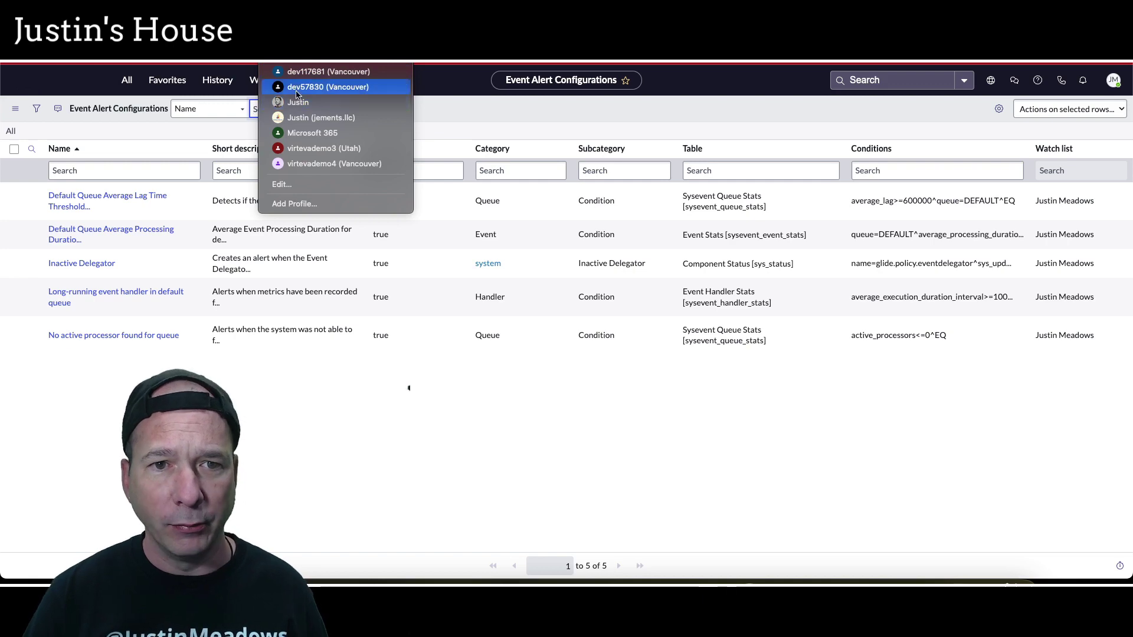
Step: On the other dev instance's browser profile, open System Policy > Events > Configure Alerts
{"action": "left_click", "coordinate": [297, 89]}
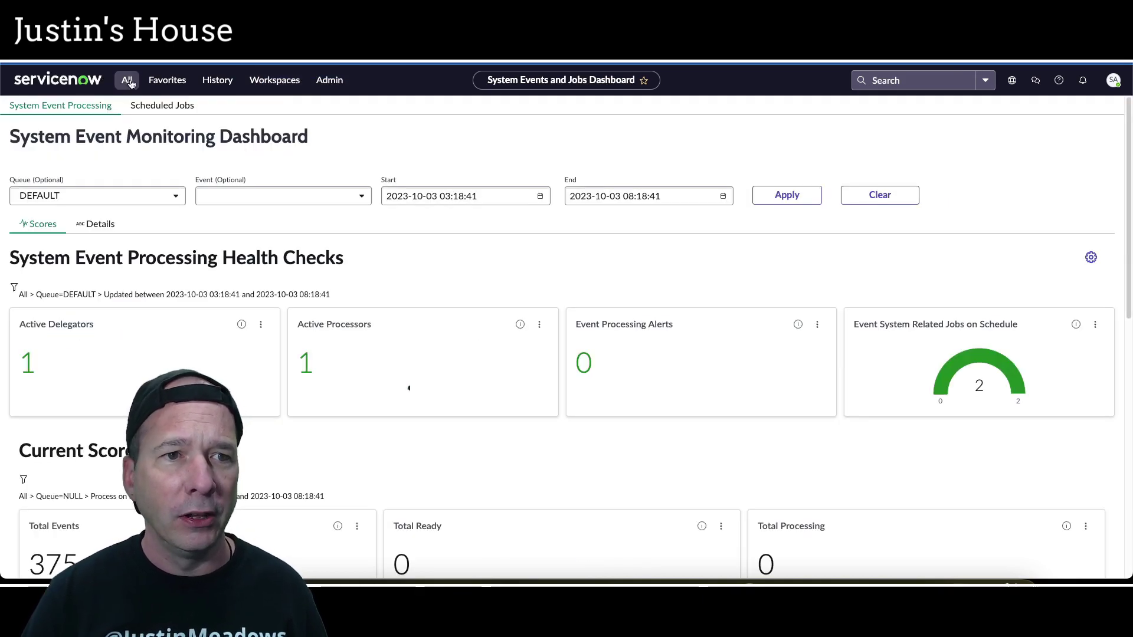
{"action": "left_click", "coordinate": [128, 81]}
{"action": "type", "text": "syste"}
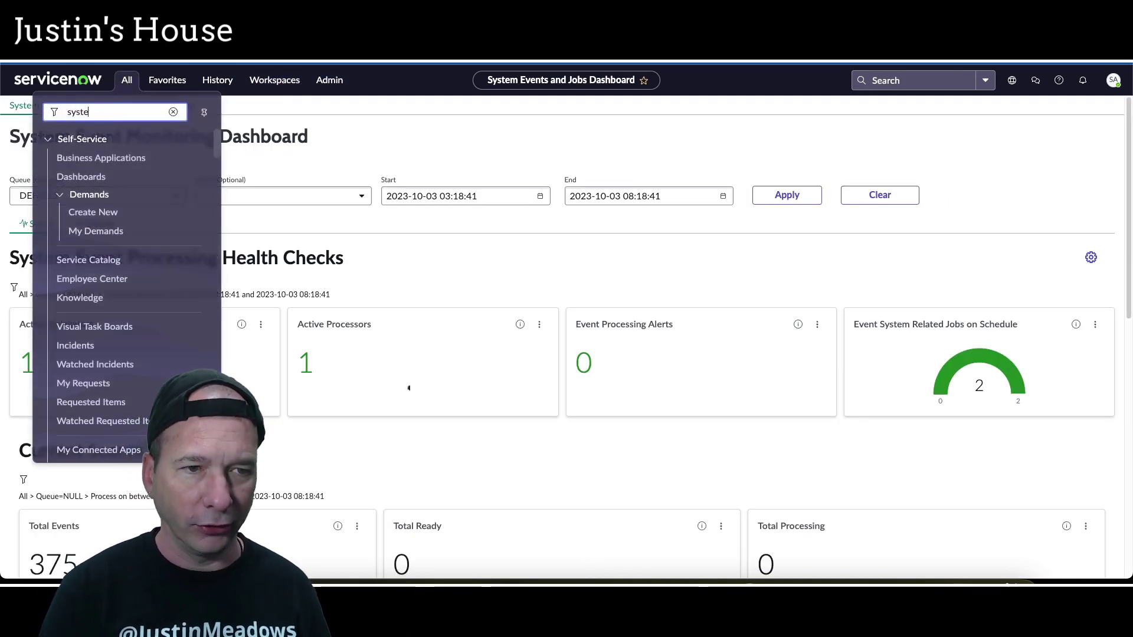
{"action": "type", "text": "m policy"}
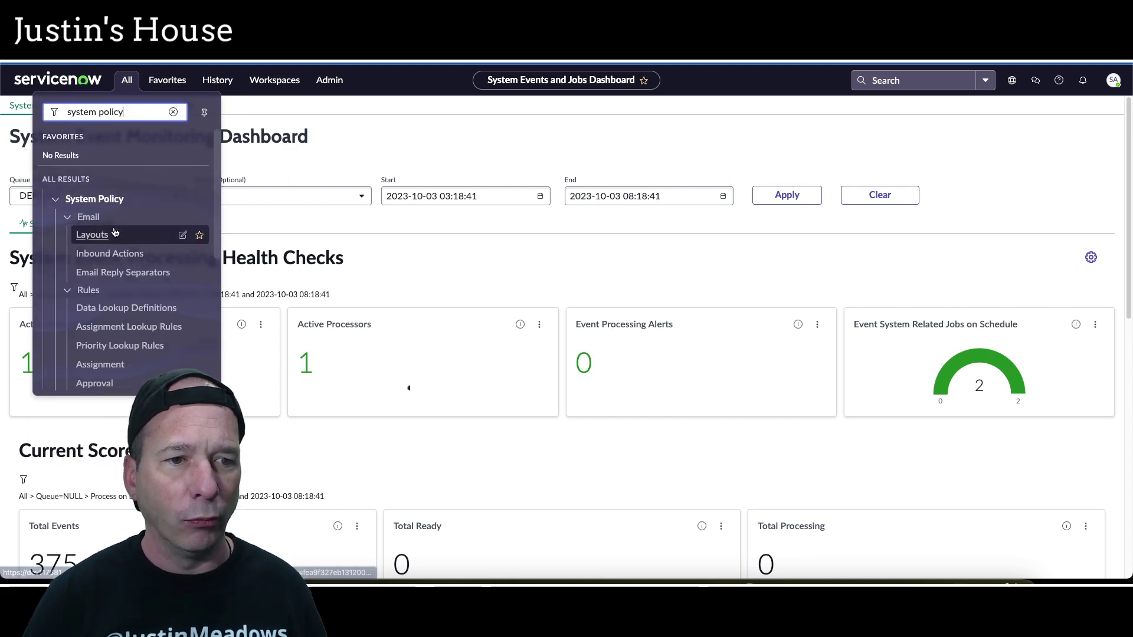
{"action": "scroll", "coordinate": [118, 231], "scroll_direction": "down", "scroll_amount": 5}
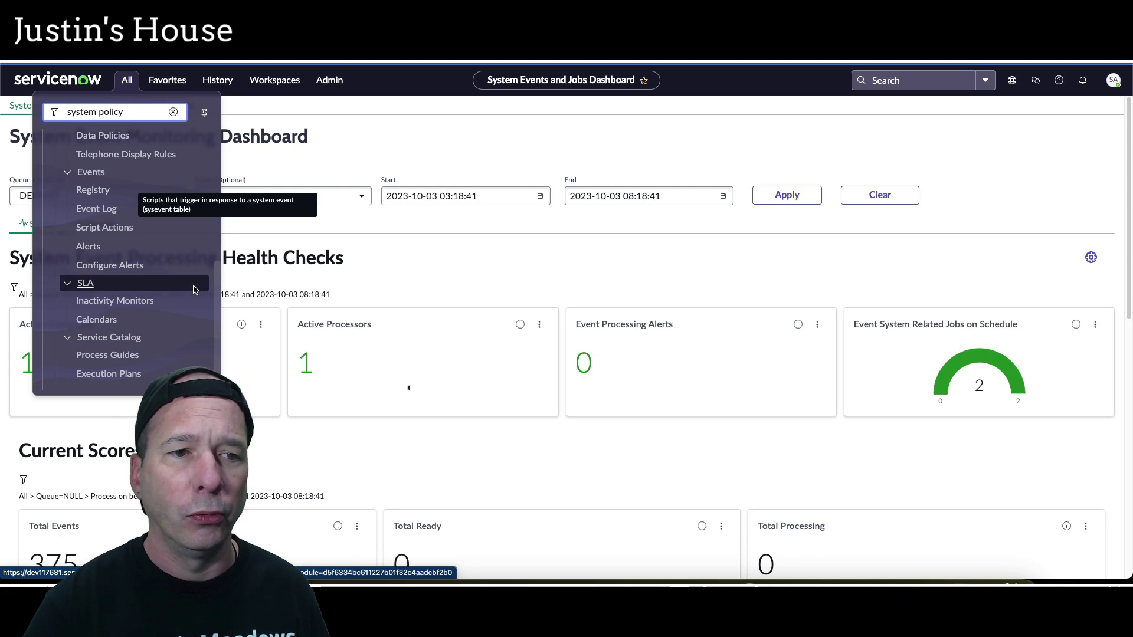
{"action": "left_click", "coordinate": [126, 268]}
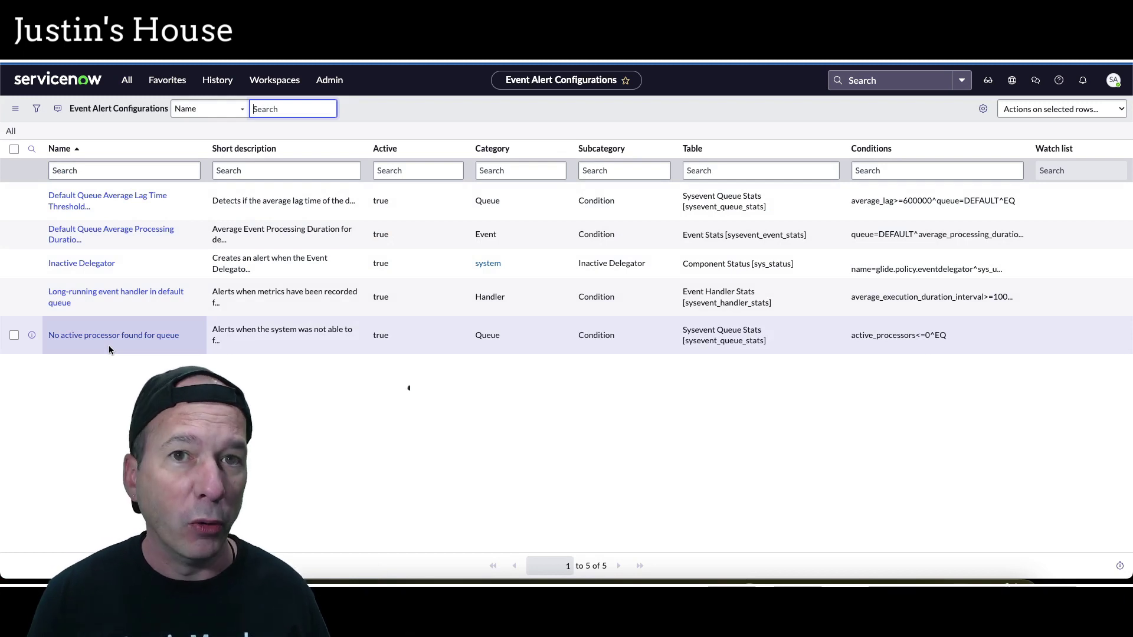
Step: Switch back to the original instance's profile and open the Default Queue Average Lag Time alert
{"action": "left_click", "coordinate": [272, 48]}
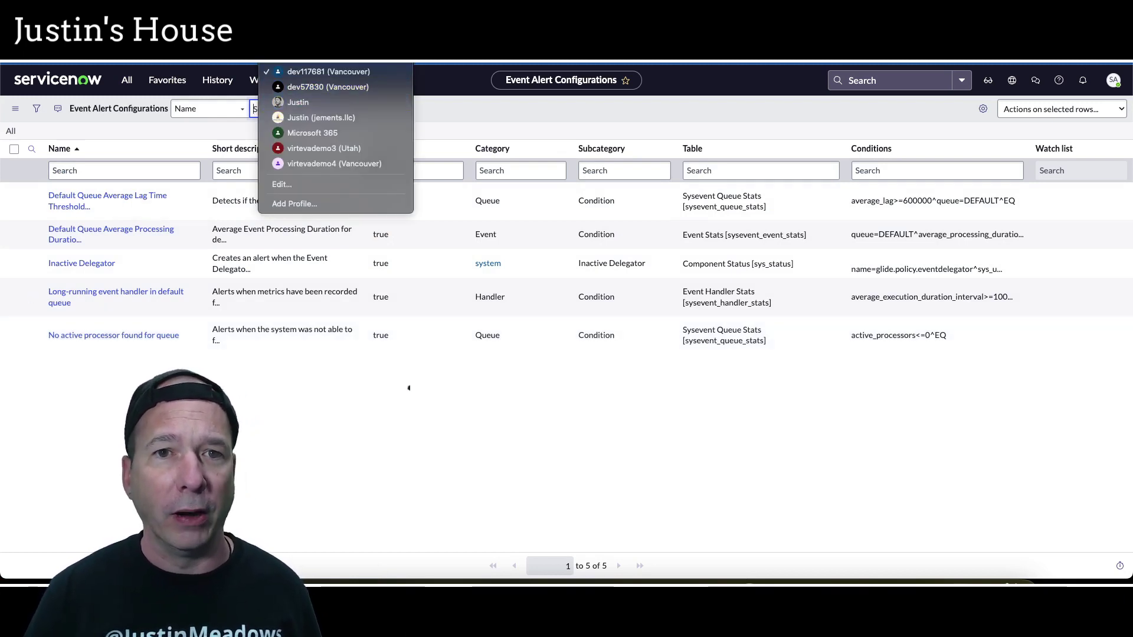
{"action": "left_click", "coordinate": [321, 117]}
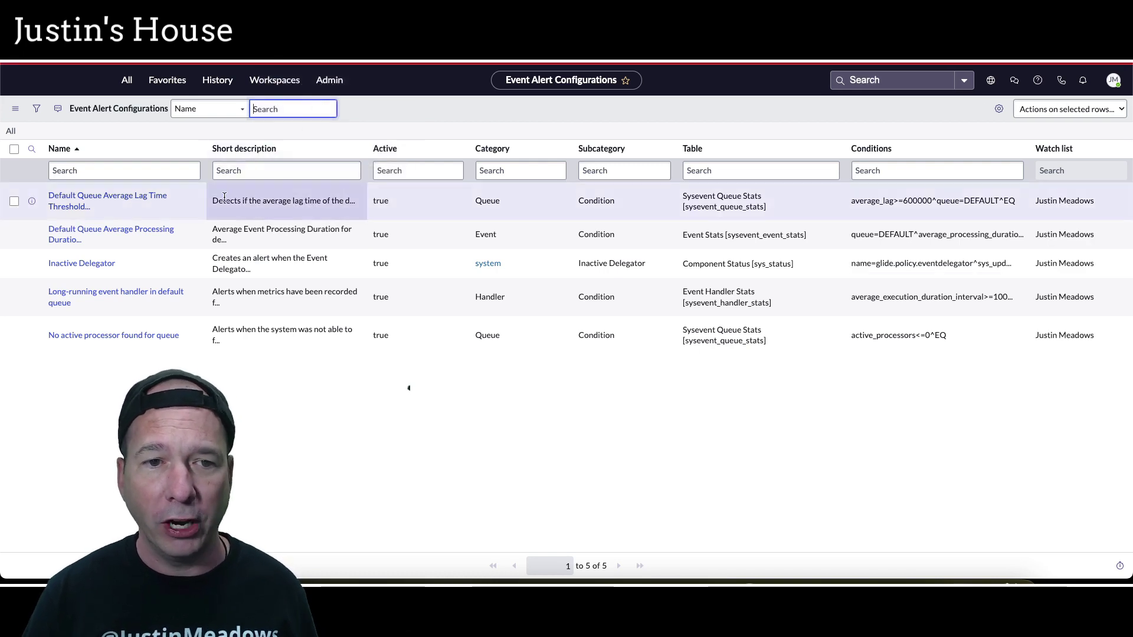
{"action": "left_click", "coordinate": [131, 201]}
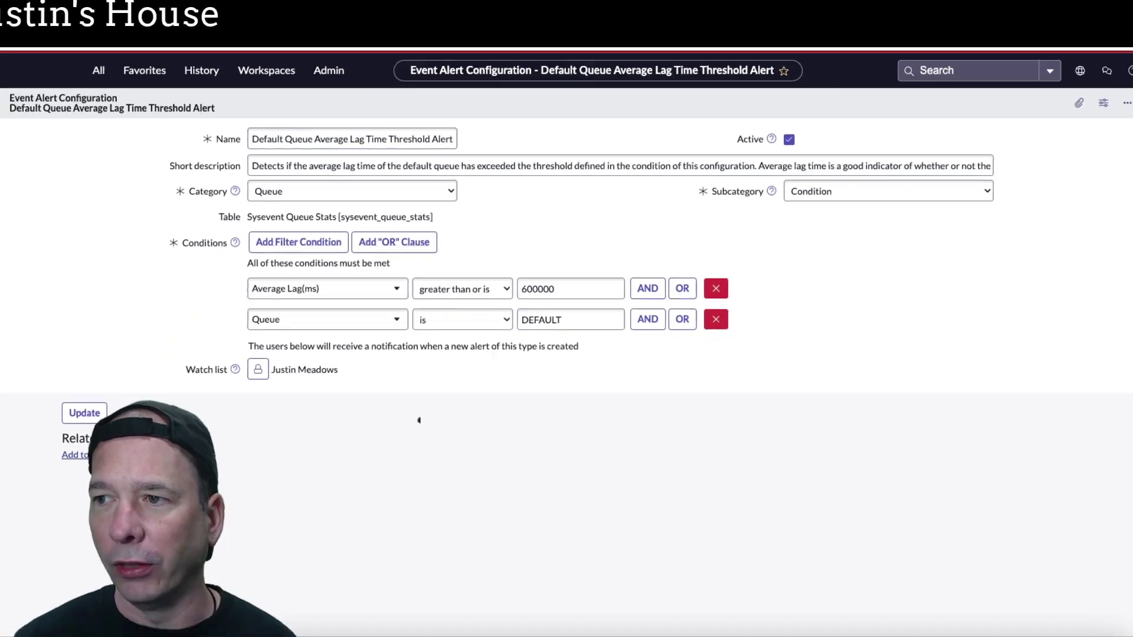
Step: Check the next alert record's conditions and watch list, then return to the alert list
{"action": "left_click", "coordinate": [1098, 108]}
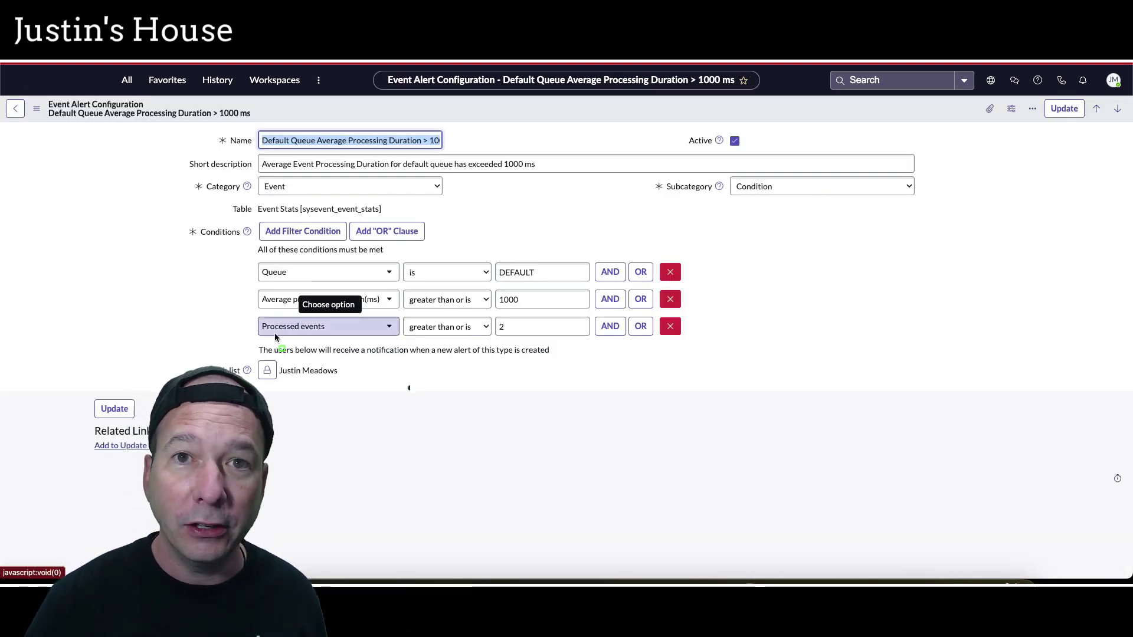
{"action": "left_click_drag", "start_coordinate": [167, 351], "coordinate": [381, 398]}
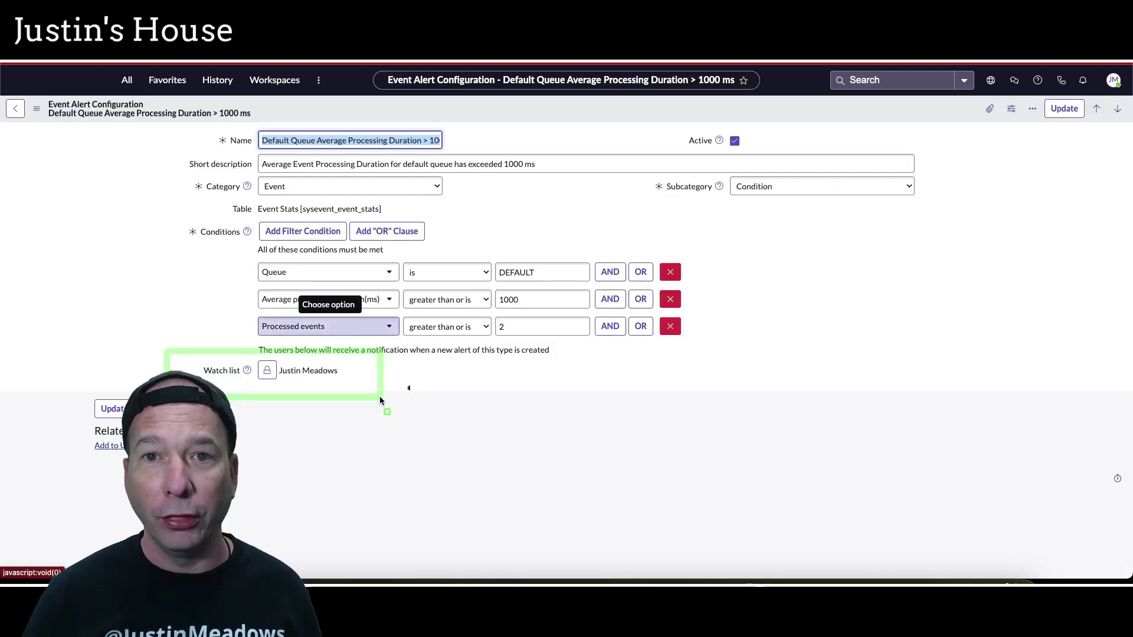
{"action": "left_click", "coordinate": [15, 110]}
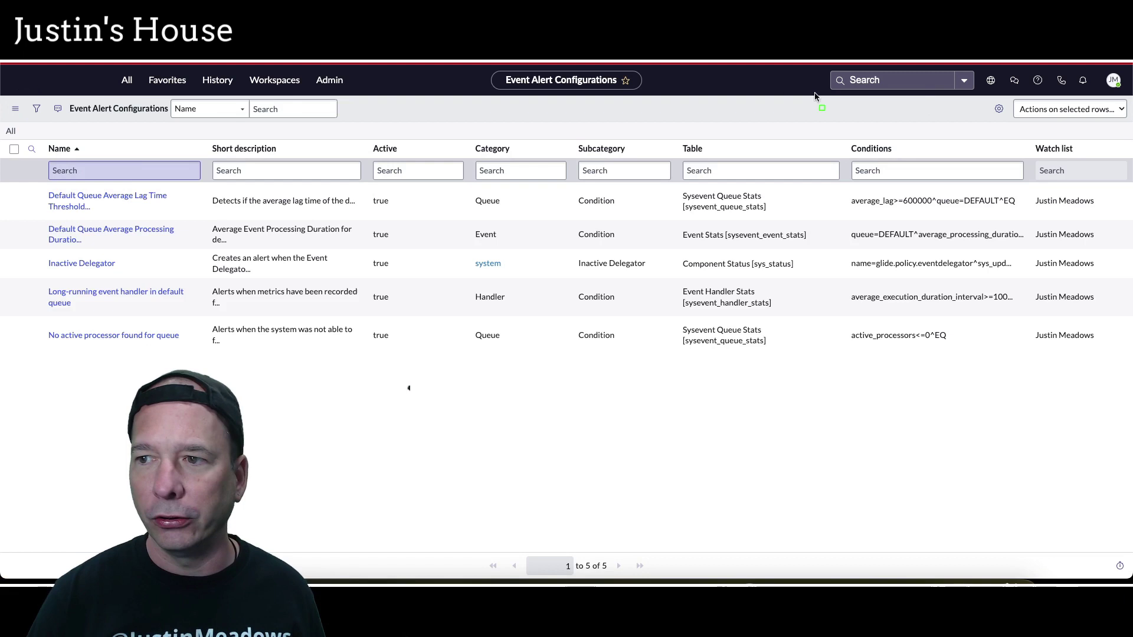
{"action": "left_click_drag", "start_coordinate": [1024, 125], "coordinate": [1117, 378]}
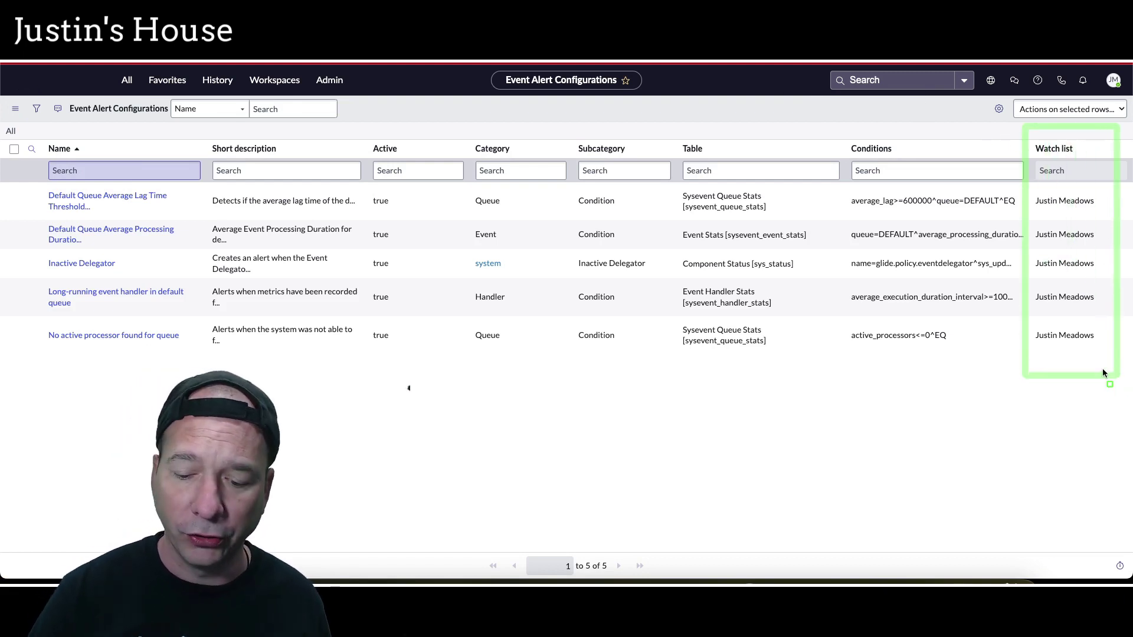
{"action": "left_click", "coordinate": [1103, 372]}
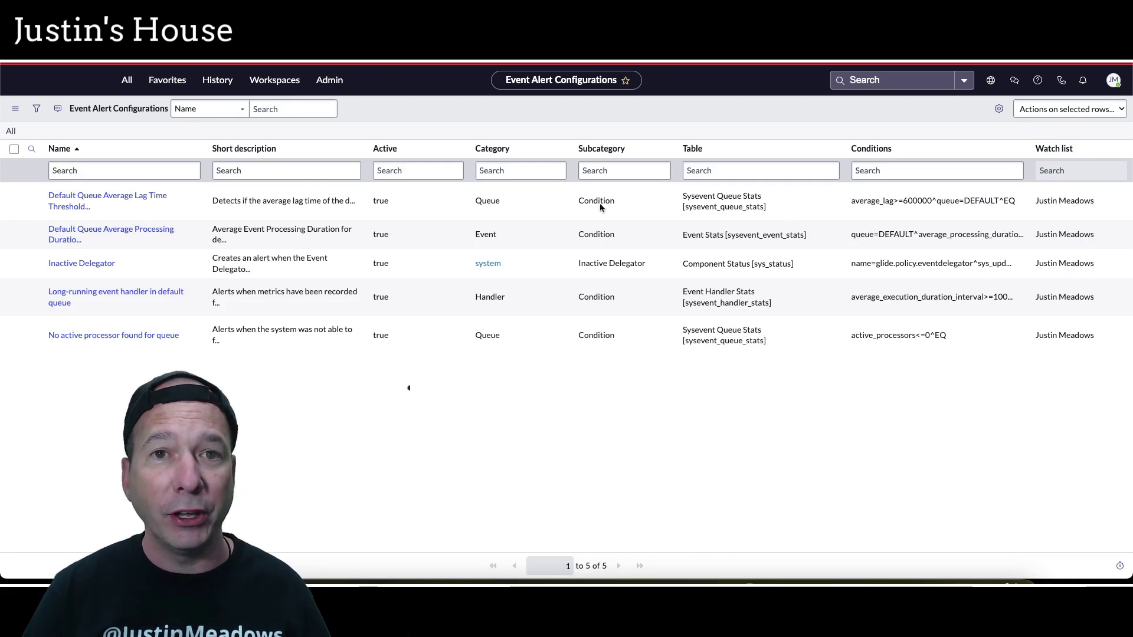